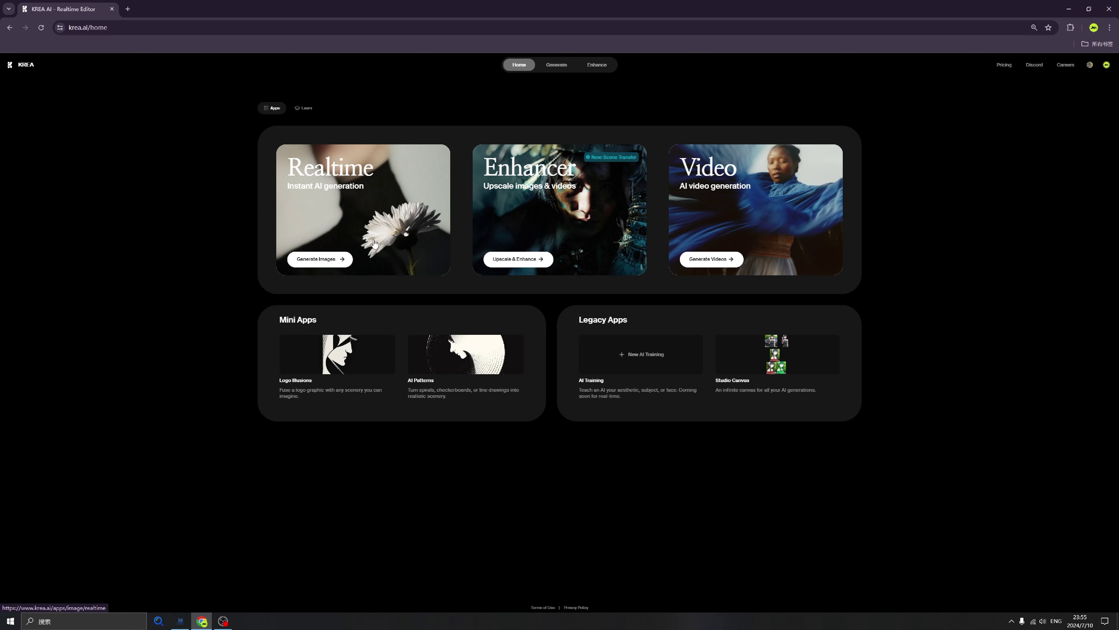
# Open the realtime generator in Text2Img mode and enter the prompt 'A girl with gun'.
pyautogui.click(340, 259)
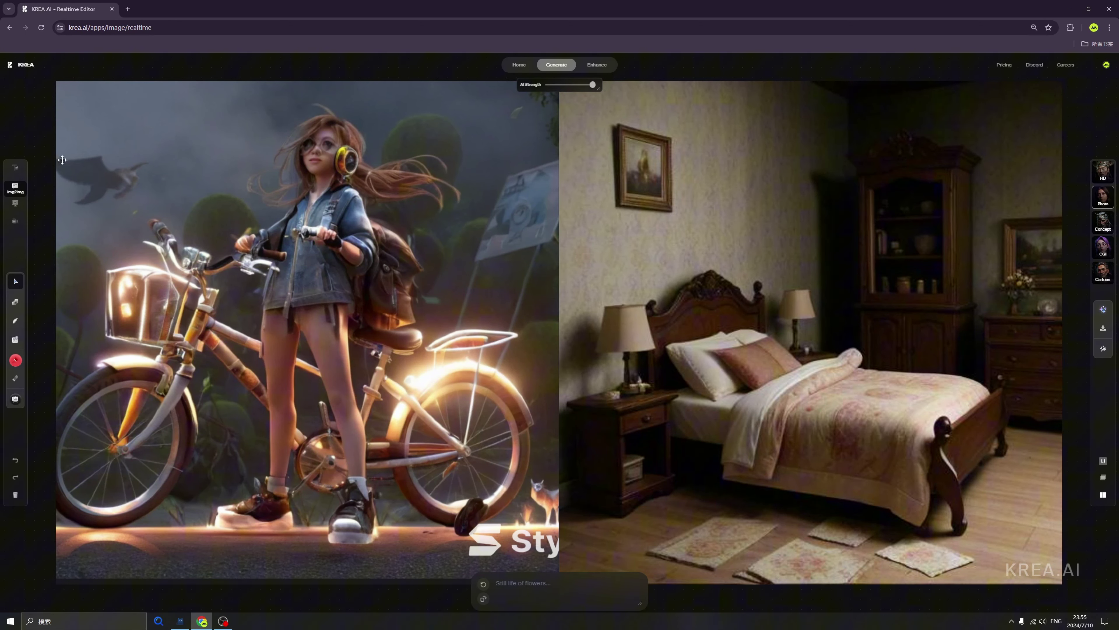
pyautogui.click(16, 169)
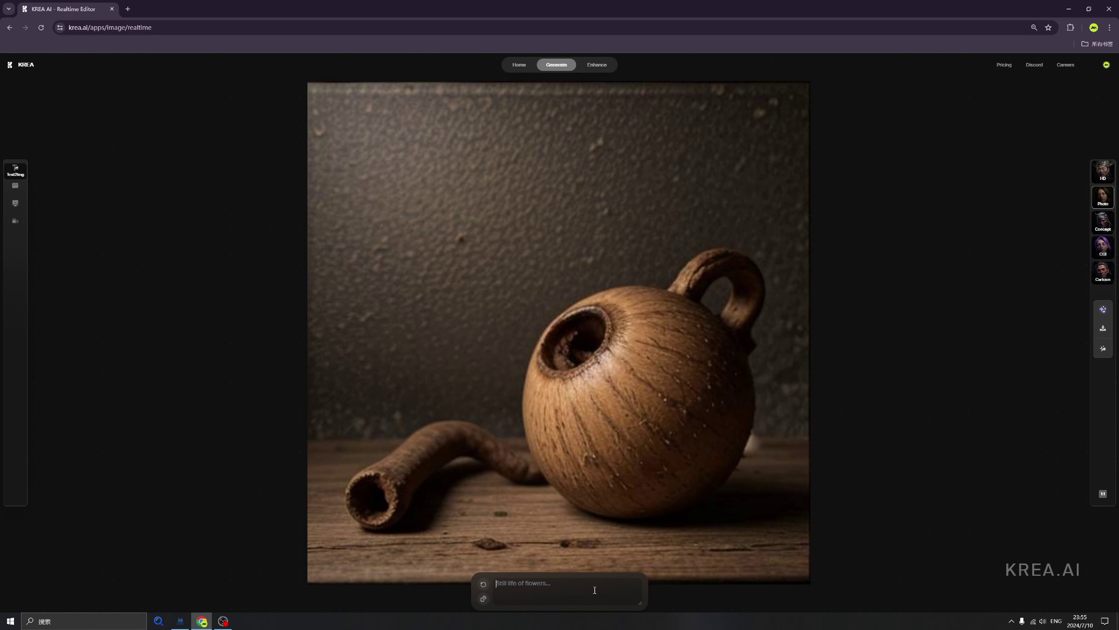
pyautogui.write('A girl with gun')
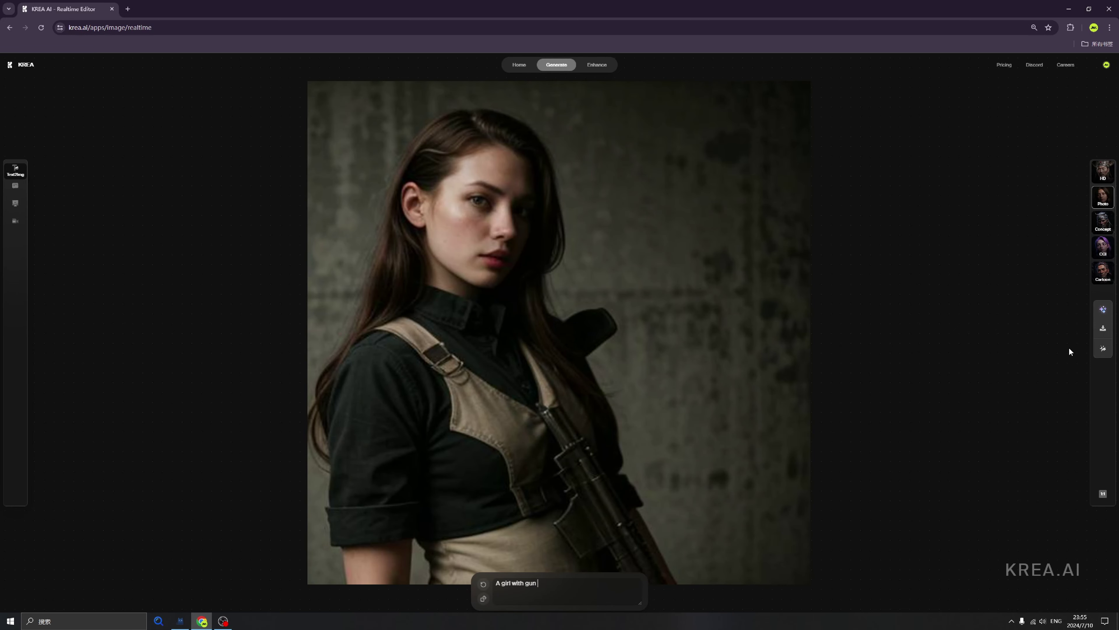
# Apply the HD style and generate a variation showing the girl aiming a pistol.
pyautogui.click(1104, 177)
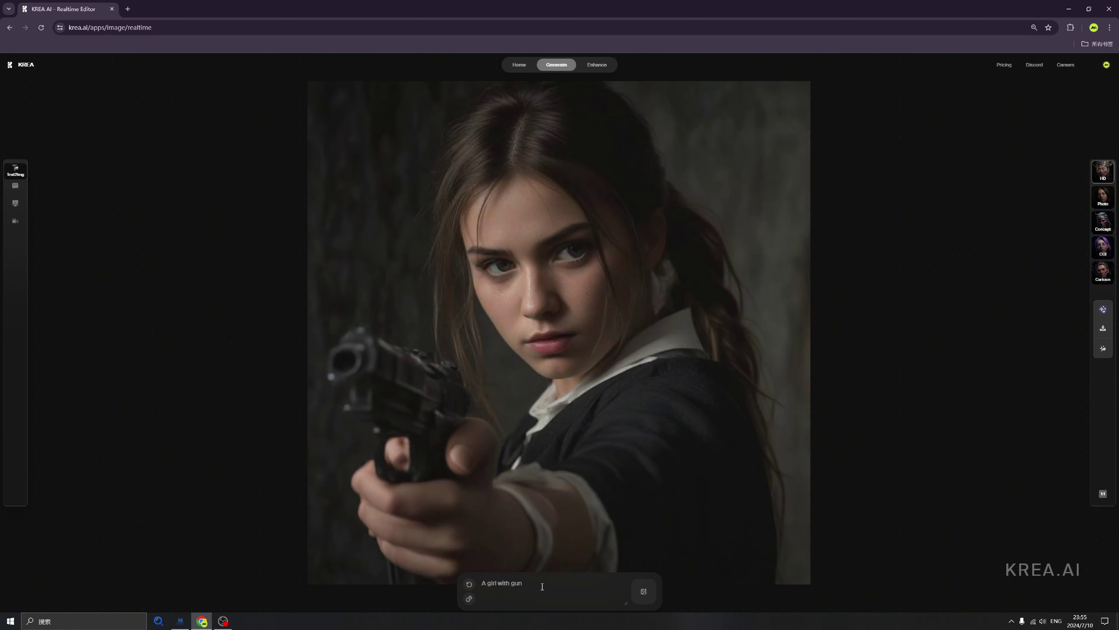
pyautogui.click(470, 587)
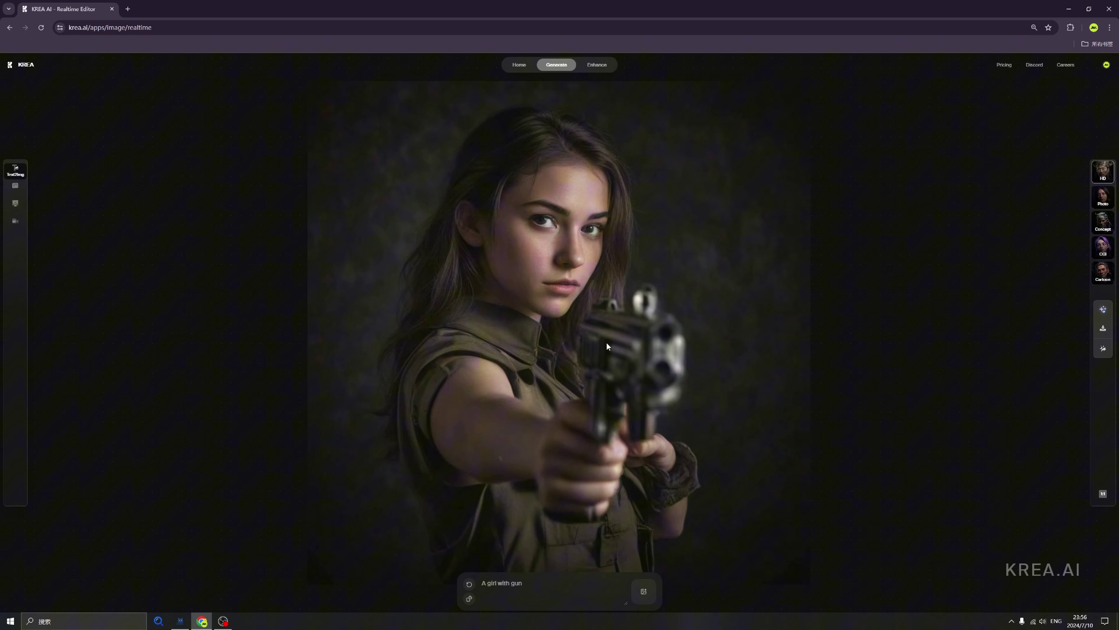
# Send the pistol image to the Enhancer and set the upscale factor to 2x.
pyautogui.click(1103, 354)
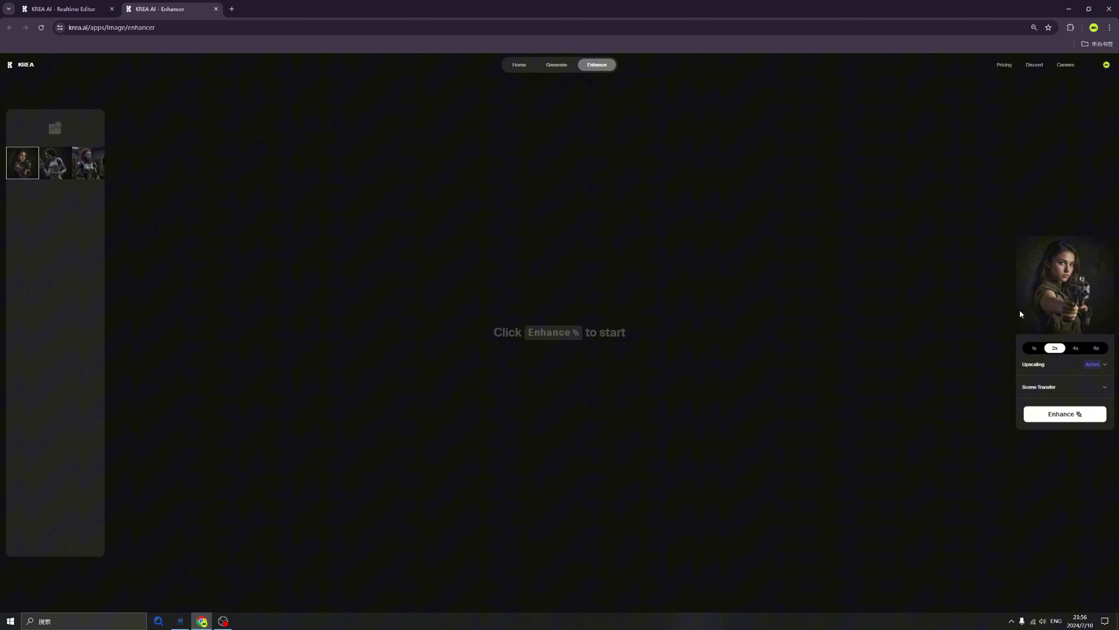
pyautogui.click(1034, 349)
pyautogui.click(1074, 349)
pyautogui.click(1058, 350)
# Expand the Upscaling settings and toggle Activate off and back on.
pyautogui.moveTo(1091, 370)
pyautogui.click(1105, 366)
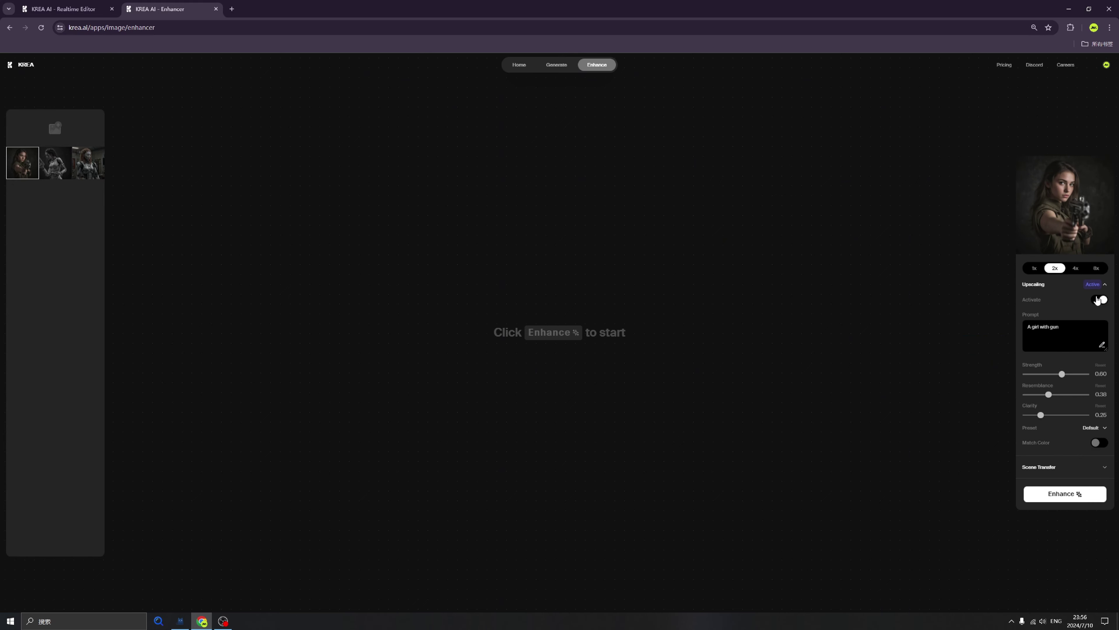
pyautogui.click(1105, 285)
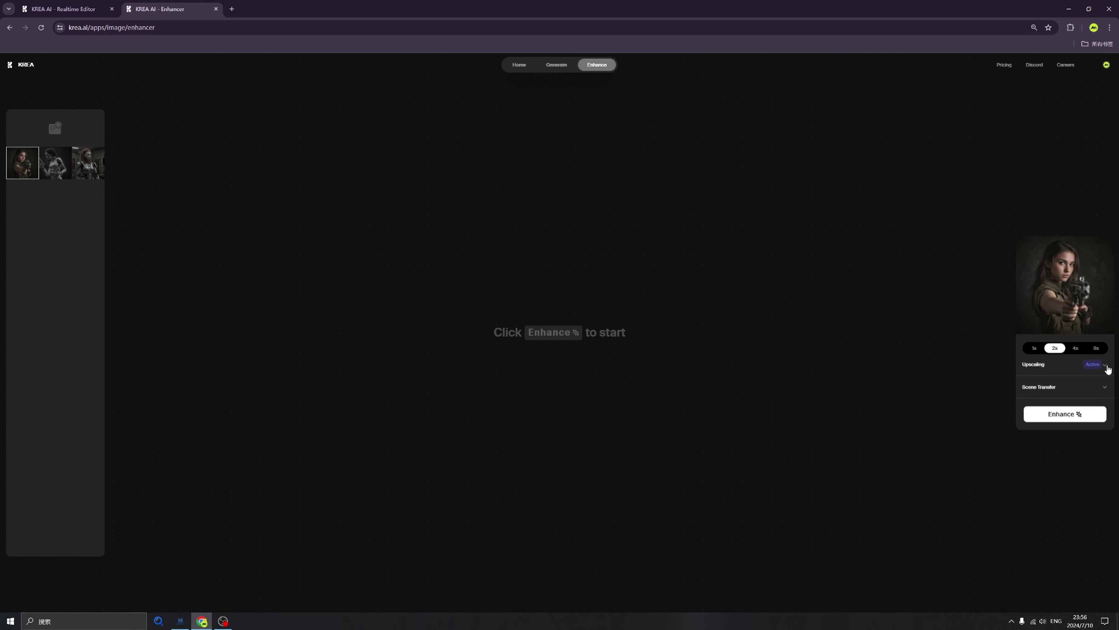
pyautogui.click(1105, 366)
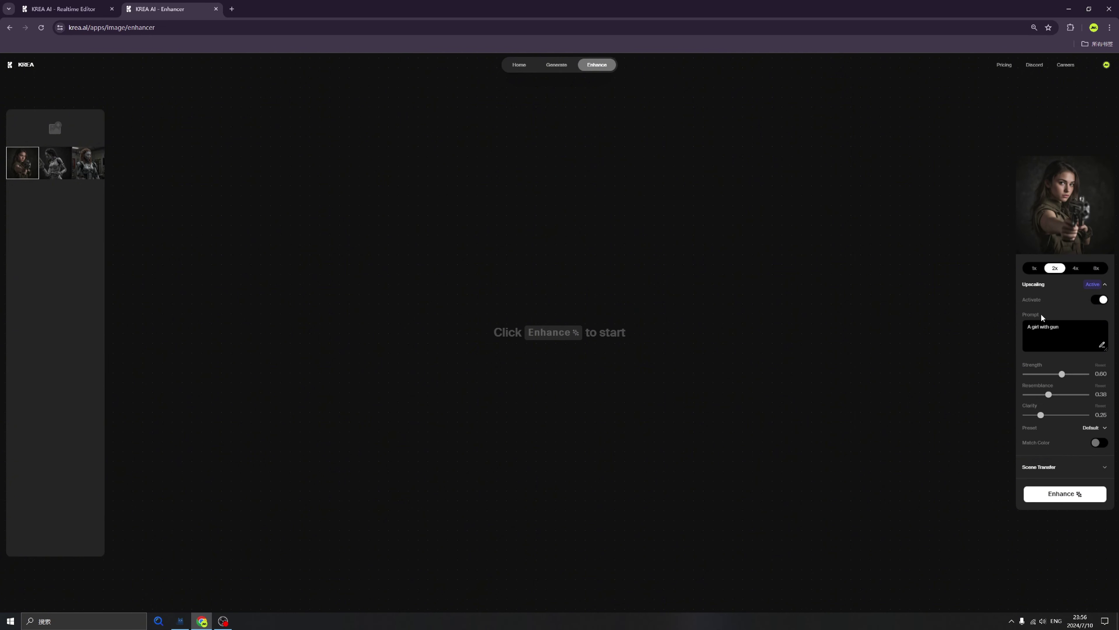
pyautogui.click(1099, 300)
pyautogui.click(1099, 291)
pyautogui.moveTo(1052, 474)
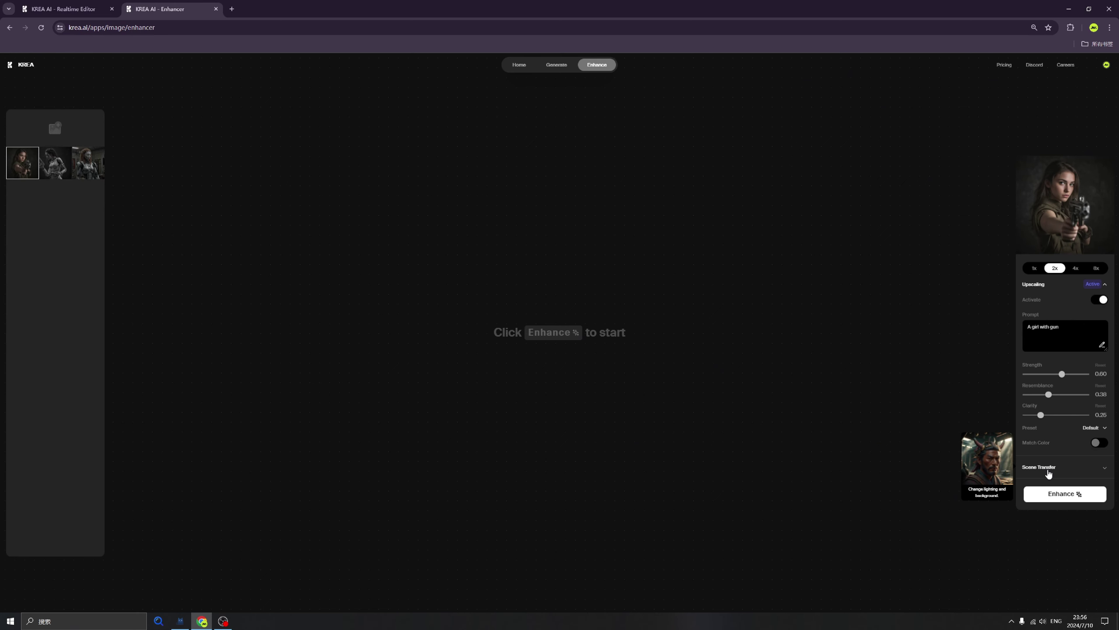
# Turn on Scene Transfer with the sunset sea photo as scene image at strength 0.55.
pyautogui.click(1049, 471)
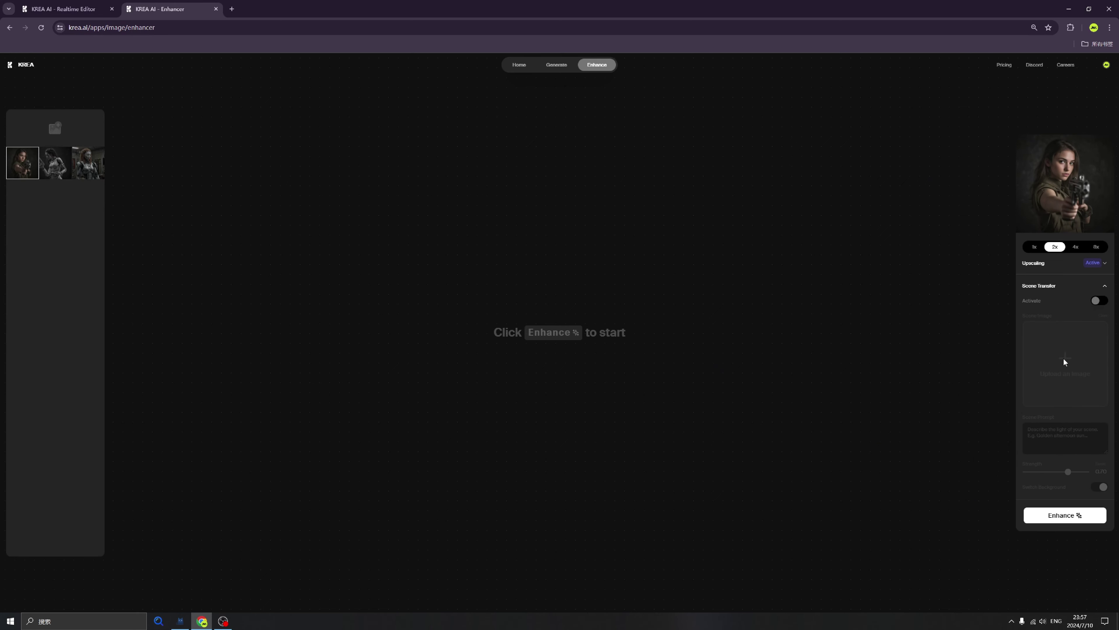
pyautogui.click(1097, 301)
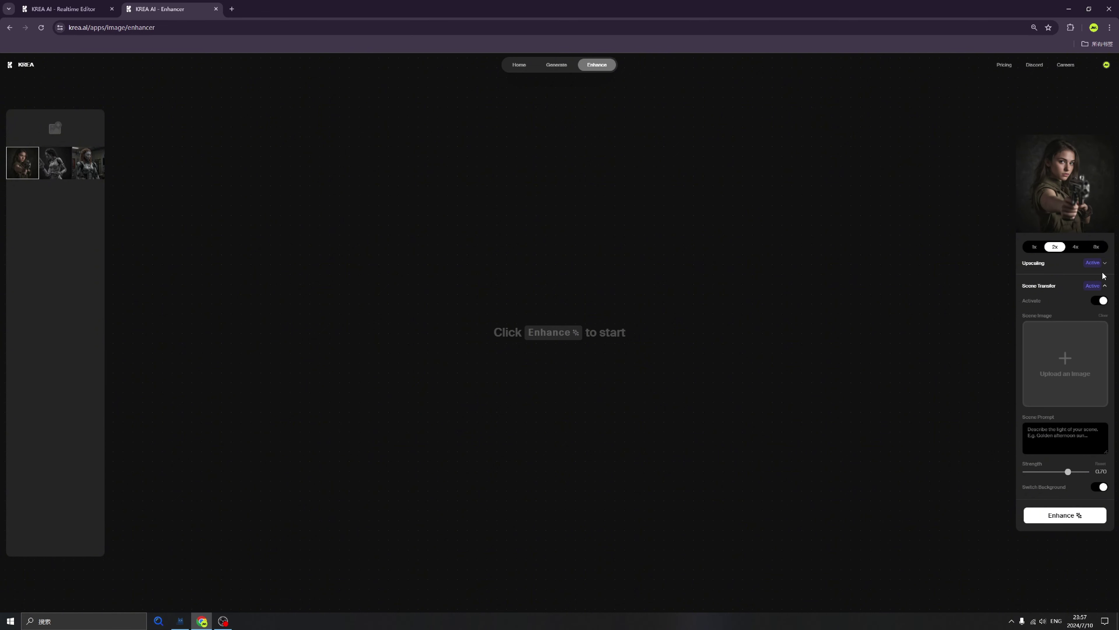
pyautogui.click(1063, 364)
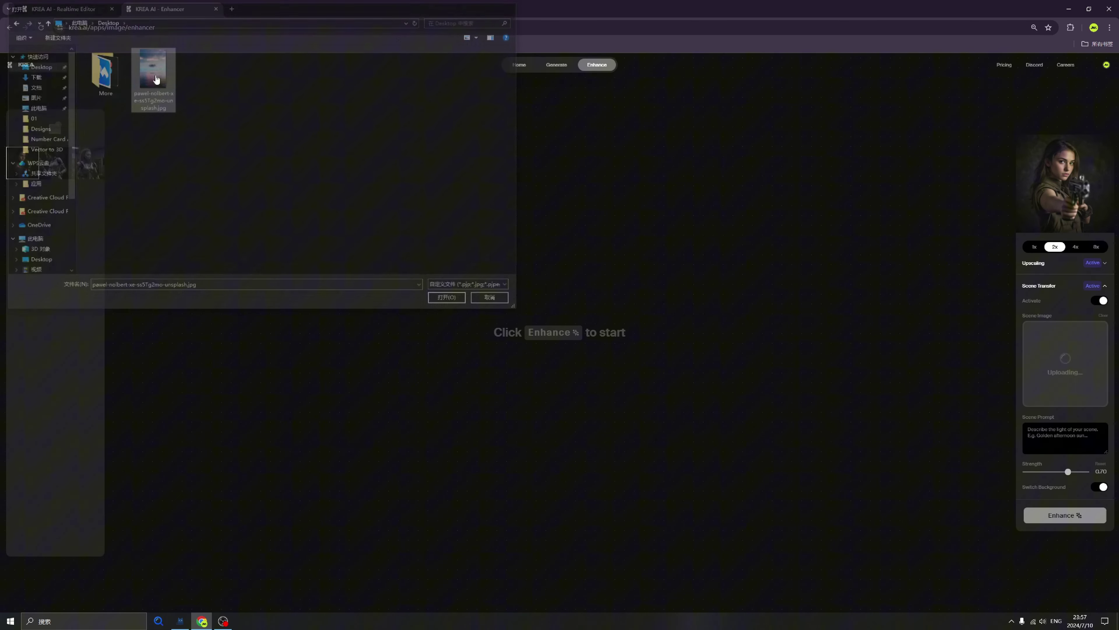
pyautogui.doubleClick(179, 92)
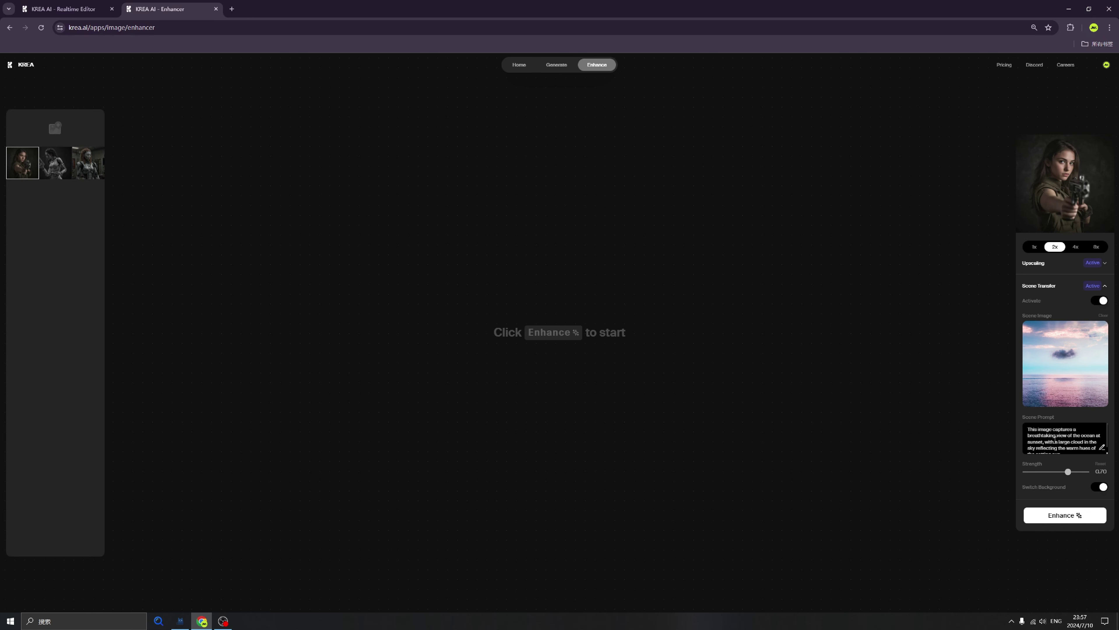
pyautogui.scroll(-1, 1055, 432)
pyautogui.scroll(1, 1055, 428)
pyautogui.moveTo(1064, 472); pyautogui.dragTo(1055, 472)
# Run the 2x upscale with scene transfer and compare the sunset result against the original.
pyautogui.click(1057, 516)
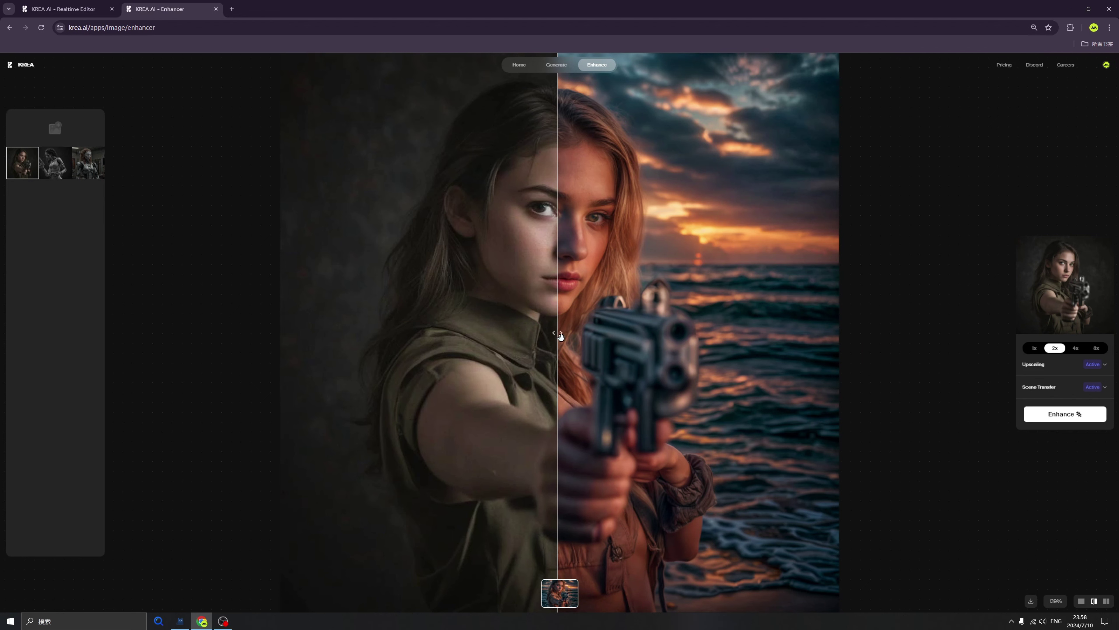
pyautogui.moveTo(561, 331); pyautogui.dragTo(331, 333)
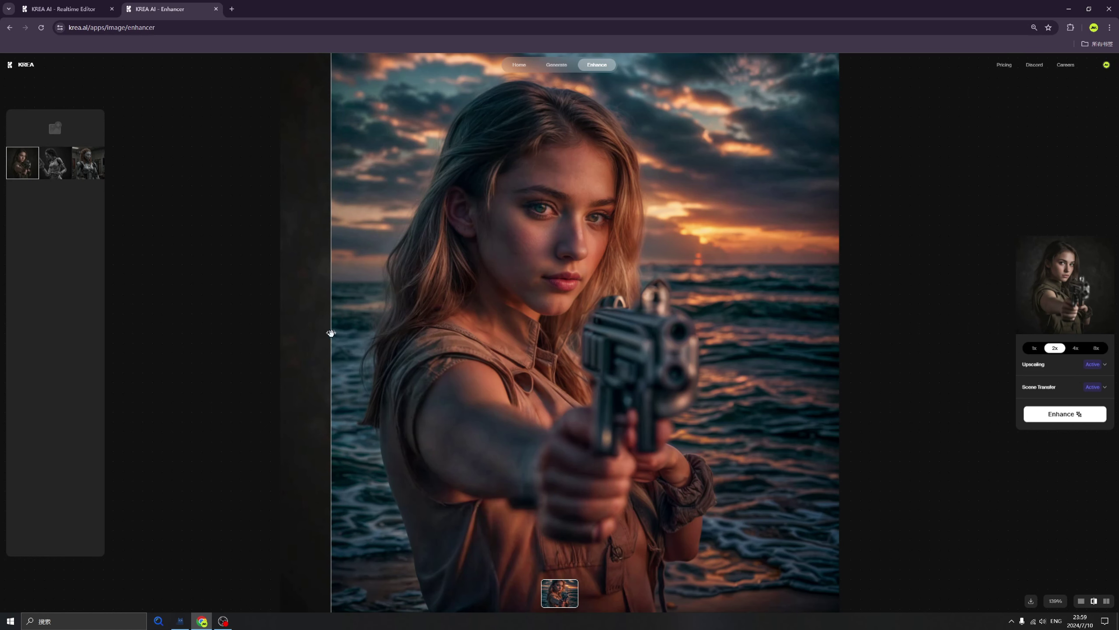
pyautogui.moveTo(331, 333)
pyautogui.mouseDown()
pyautogui.moveTo(810, 356)
pyautogui.moveTo(310, 317)
pyautogui.moveTo(342, 317)
pyautogui.moveTo(333, 317)
pyautogui.mouseUp()
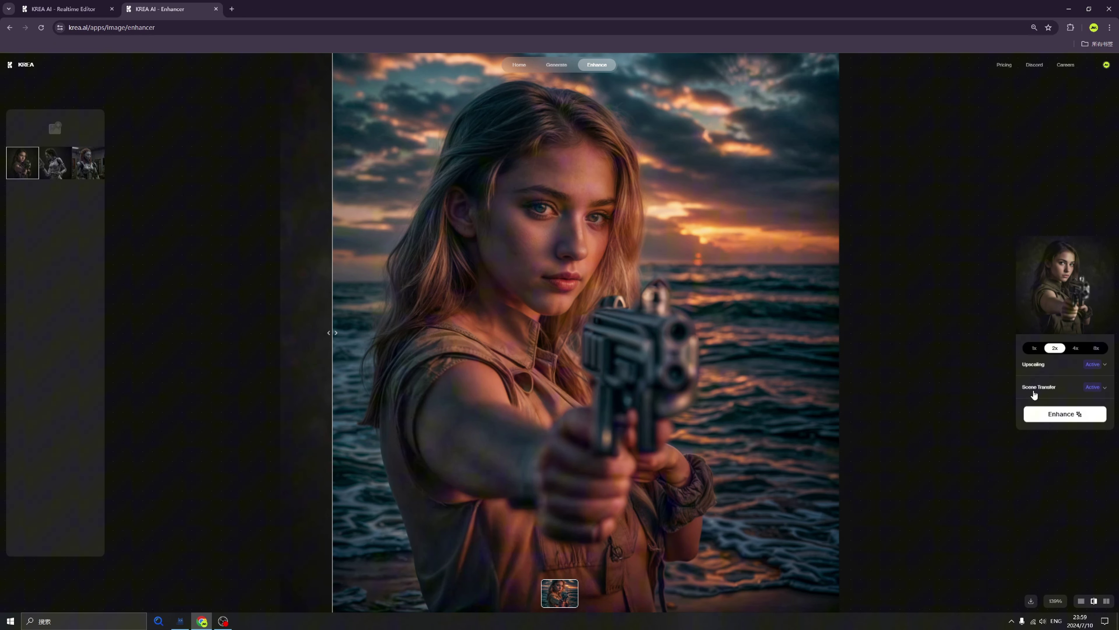
pyautogui.moveTo(1038, 392)
pyautogui.moveTo(332, 334); pyautogui.dragTo(360, 333)
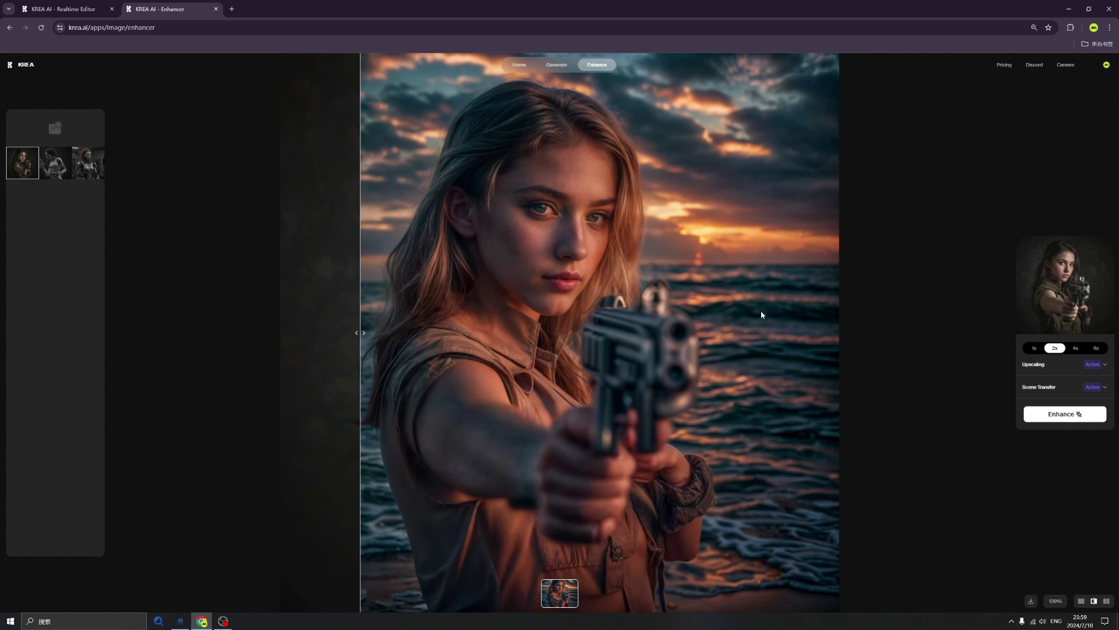
# Expand the Upscaling settings (strength 0.60, resemblance 0.38, clarity 0.25) and compare again.
pyautogui.click(1104, 365)
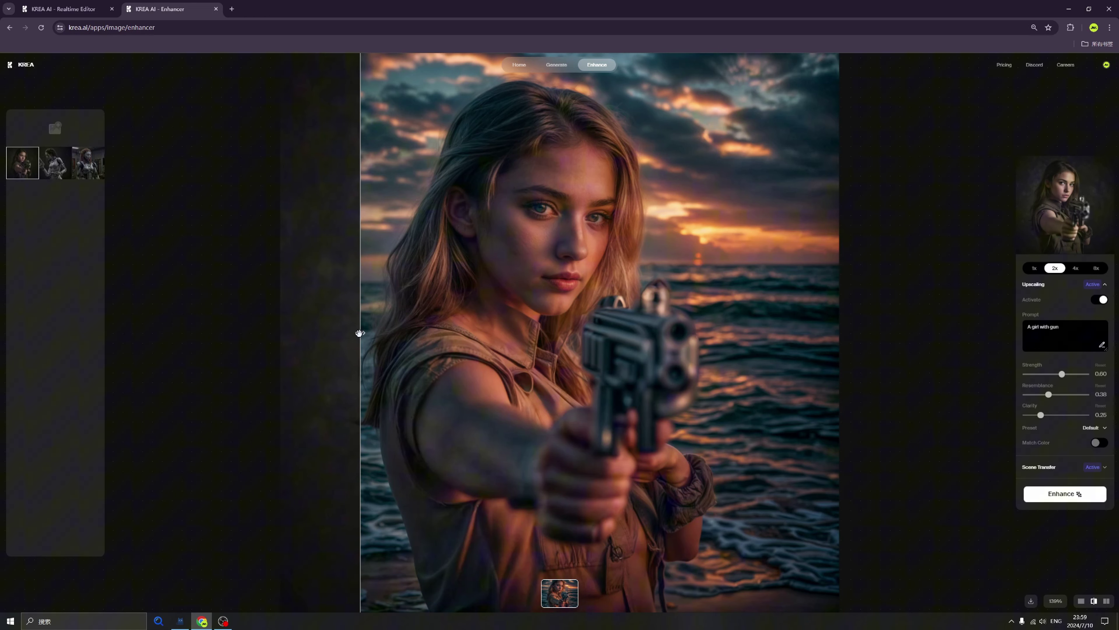
pyautogui.moveTo(361, 333); pyautogui.dragTo(325, 333)
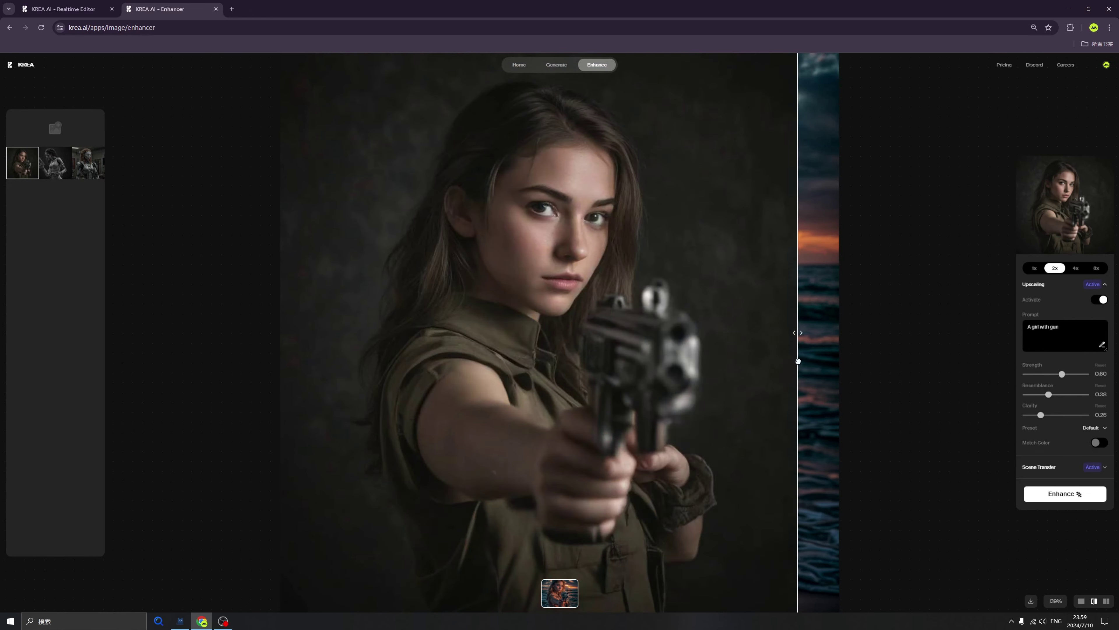
pyautogui.moveTo(799, 362); pyautogui.dragTo(219, 370)
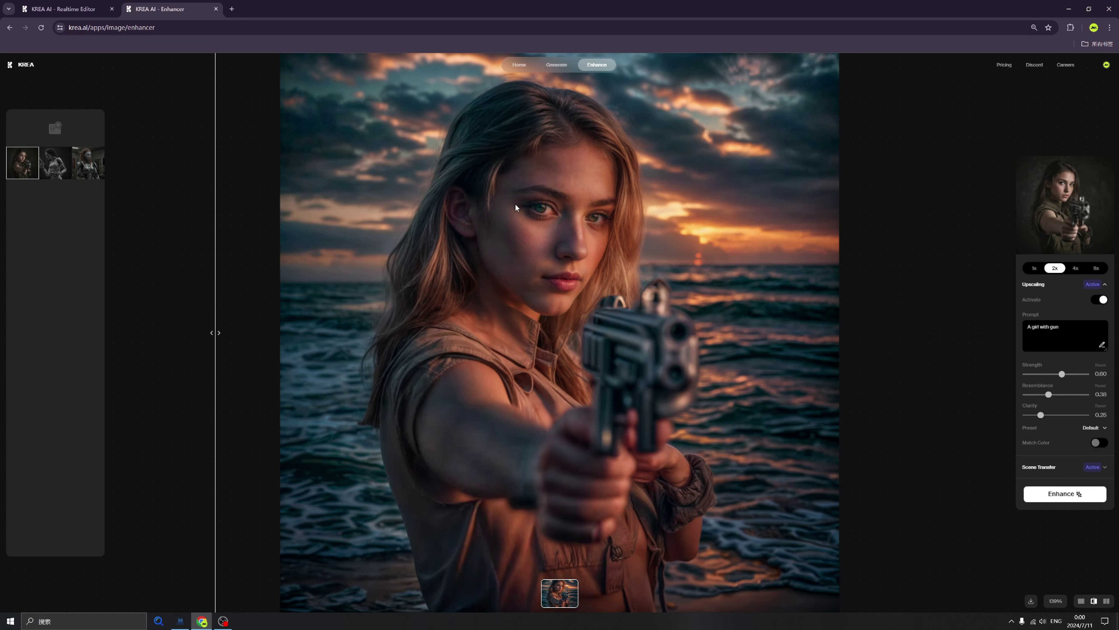
pyautogui.rightClick(507, 194)
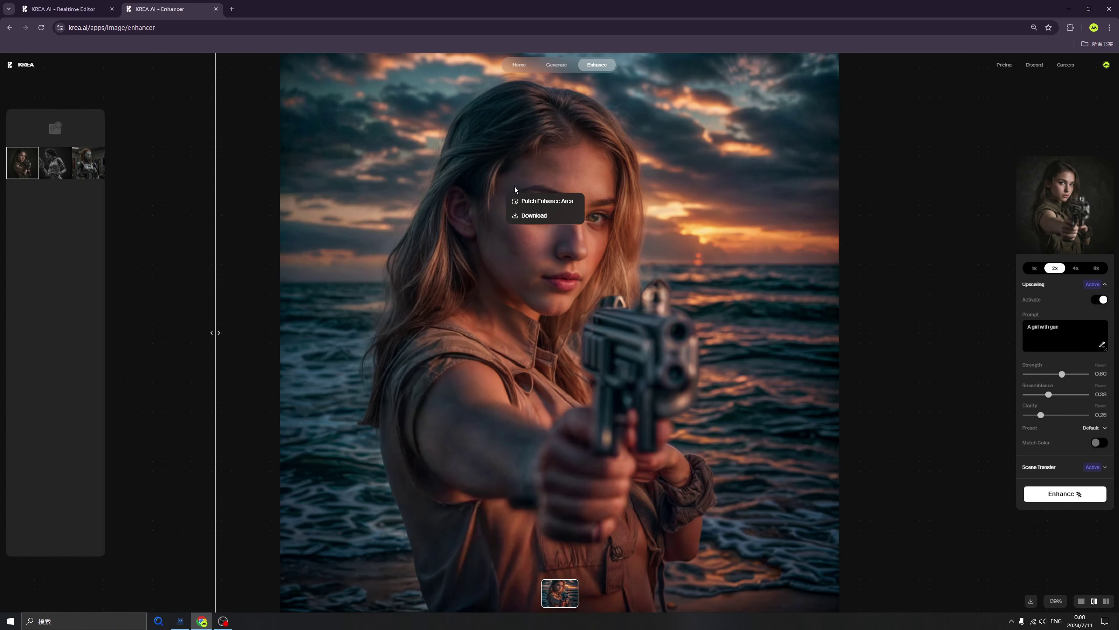
pyautogui.click(546, 202)
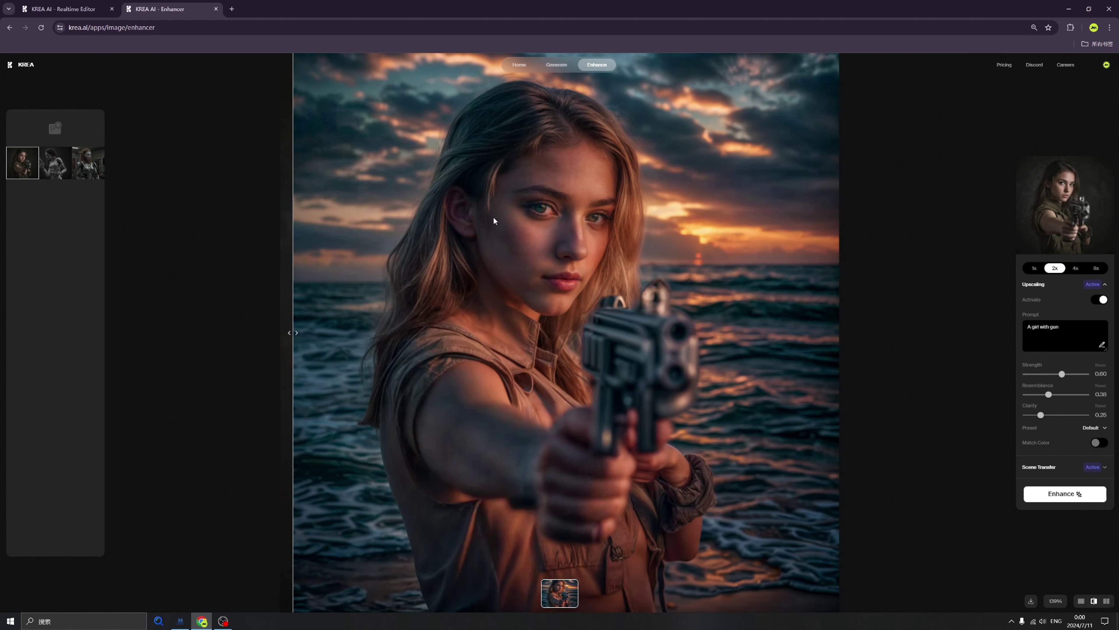
# Mask the girl's eyes as a patch area with prompt 'with purple sunglasses' at prompt strength 0.77.
pyautogui.rightClick(497, 202)
pyautogui.click(551, 208)
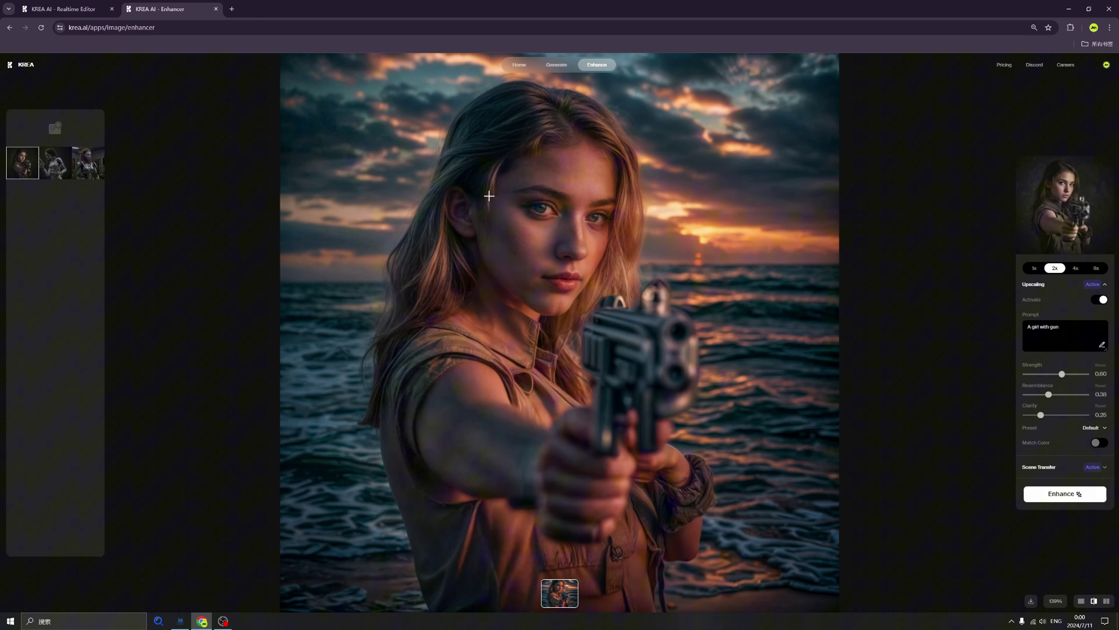
pyautogui.moveTo(489, 194)
pyautogui.mouseDown()
pyautogui.moveTo(508, 176)
pyautogui.moveTo(602, 172)
pyautogui.moveTo(654, 232)
pyautogui.moveTo(500, 236)
pyautogui.moveTo(475, 203)
pyautogui.moveTo(492, 187)
pyautogui.mouseUp()
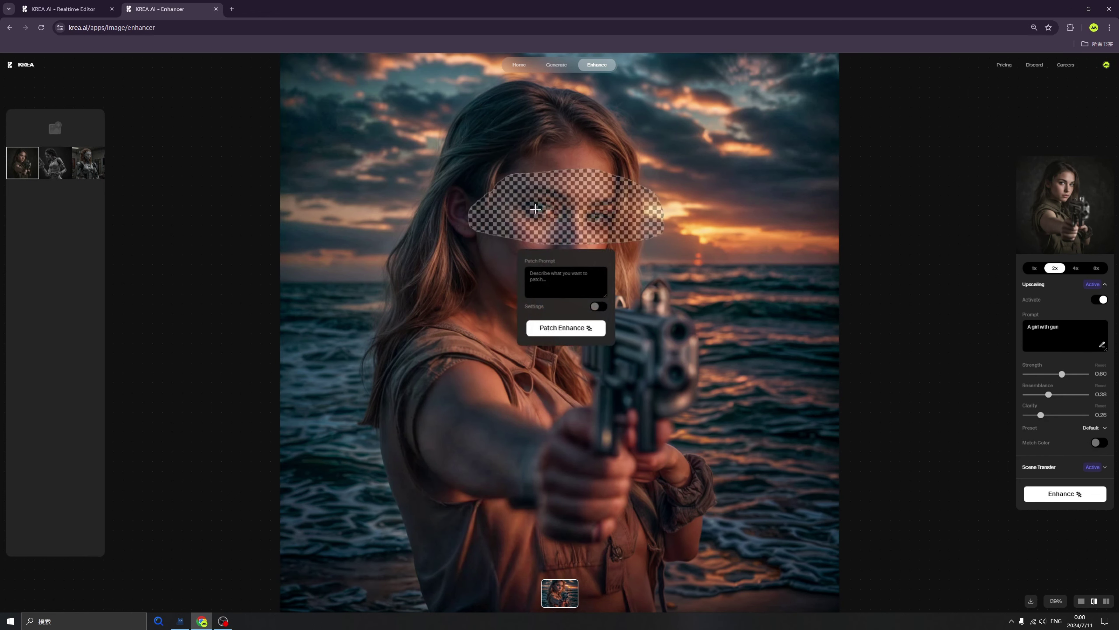
pyautogui.click(552, 283)
pyautogui.write('with purple sunglasses')
pyautogui.click(584, 311)
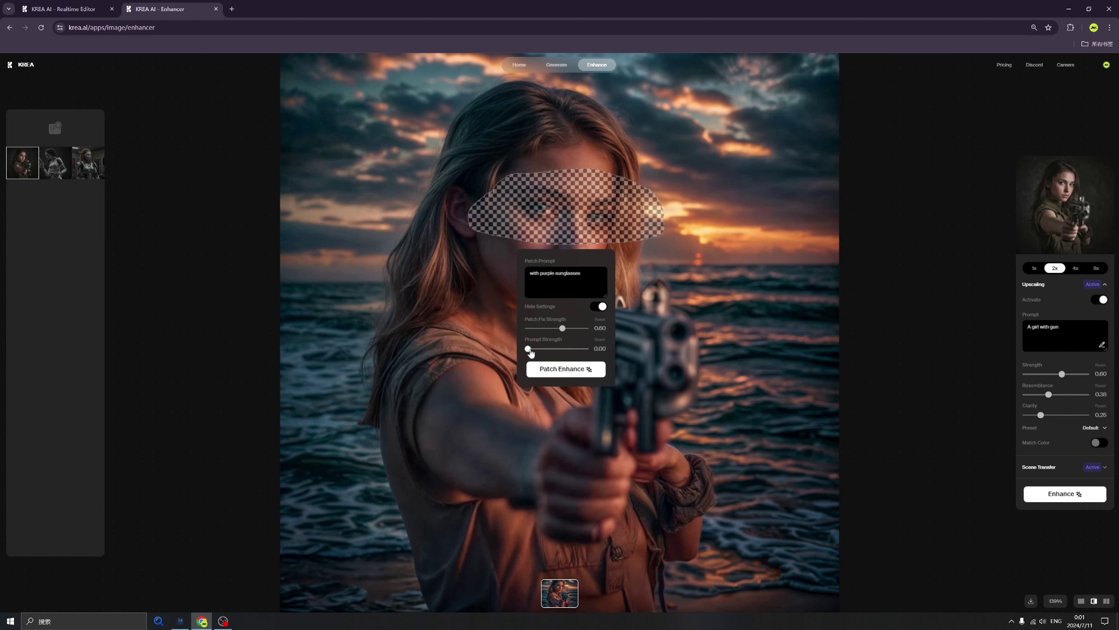
pyautogui.moveTo(528, 348); pyautogui.dragTo(571, 351)
# Run Patch Enhance to generate the sunglasses patch over the eyes.
pyautogui.click(568, 370)
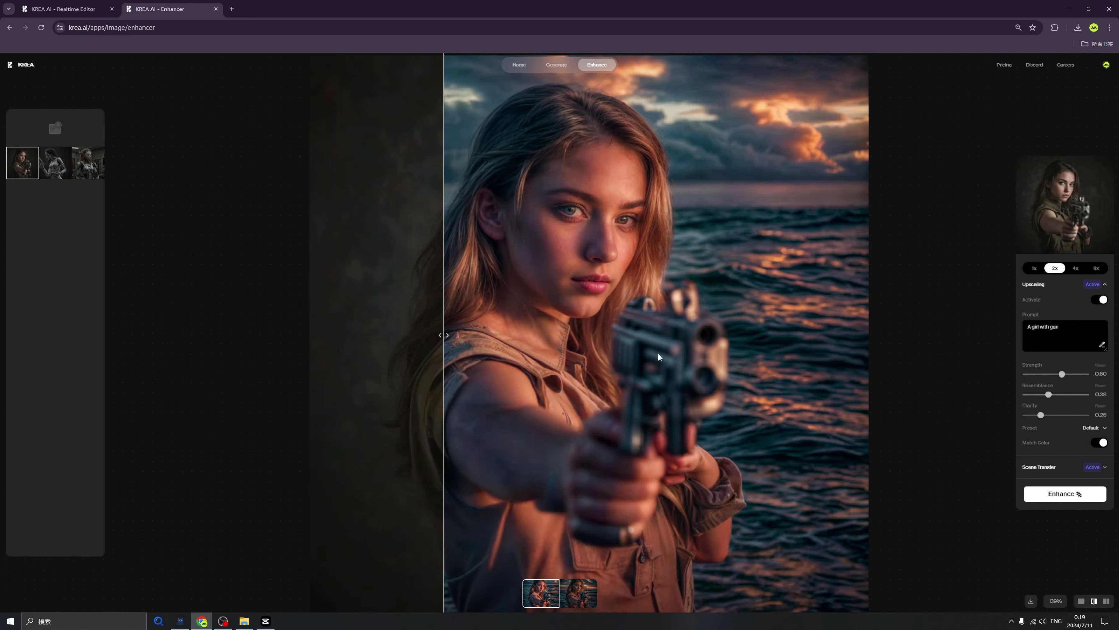
# Compare the patched and unpatched versions, ending on the purple-sunglasses portrait.
pyautogui.click(578, 594)
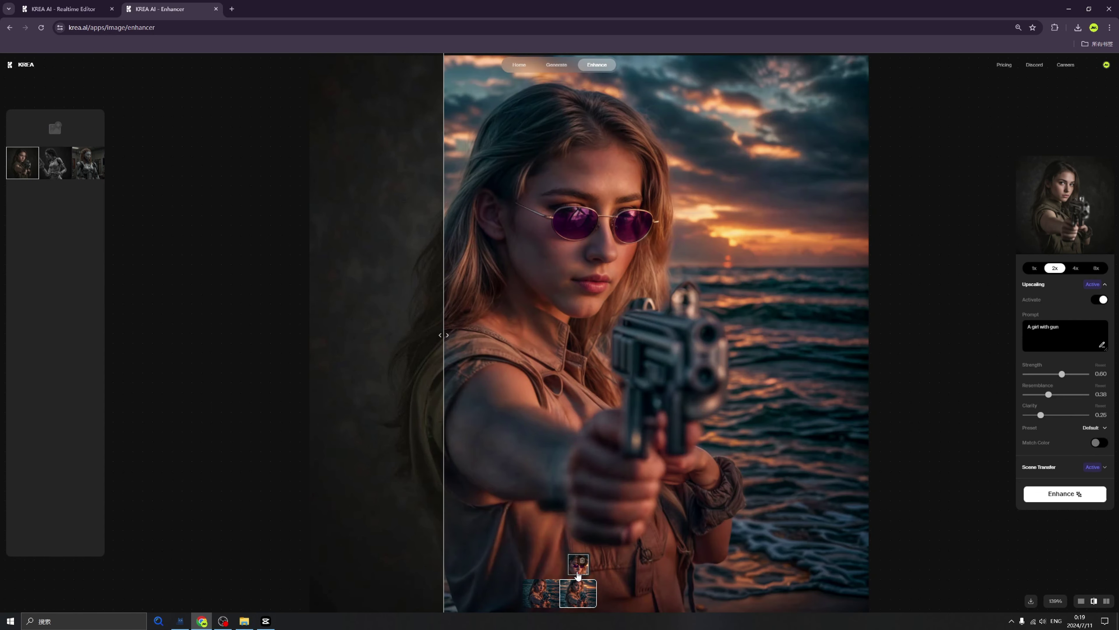
pyautogui.click(541, 593)
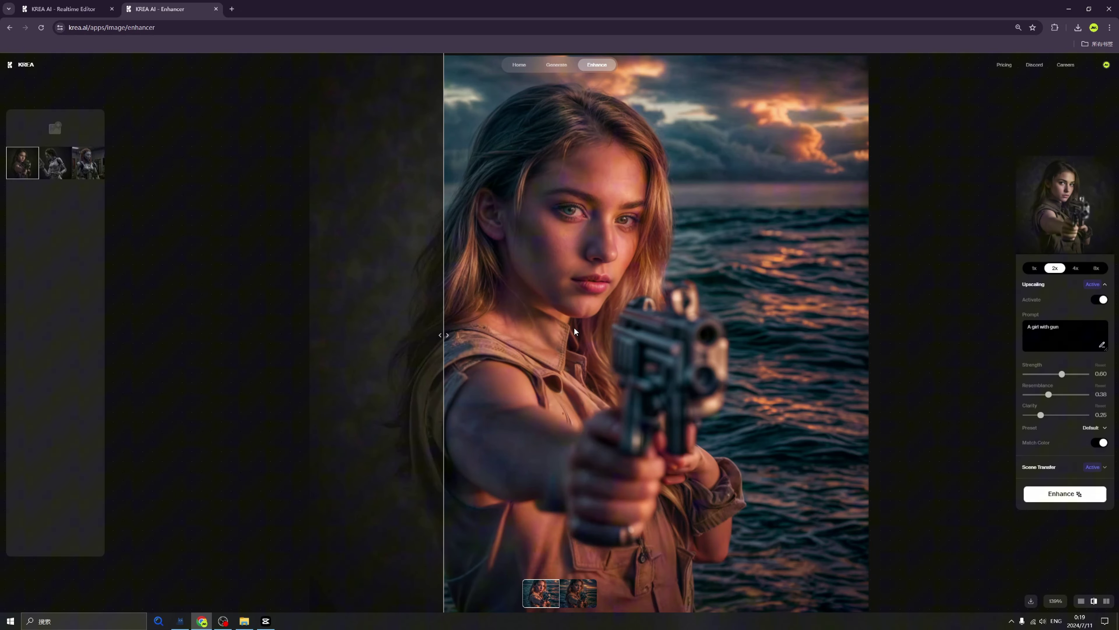
pyautogui.moveTo(445, 337)
pyautogui.mouseDown()
pyautogui.moveTo(545, 348)
pyautogui.moveTo(452, 353)
pyautogui.moveTo(458, 335)
pyautogui.moveTo(626, 346)
pyautogui.moveTo(452, 342)
pyautogui.moveTo(462, 339)
pyautogui.mouseUp()
pyautogui.click(578, 592)
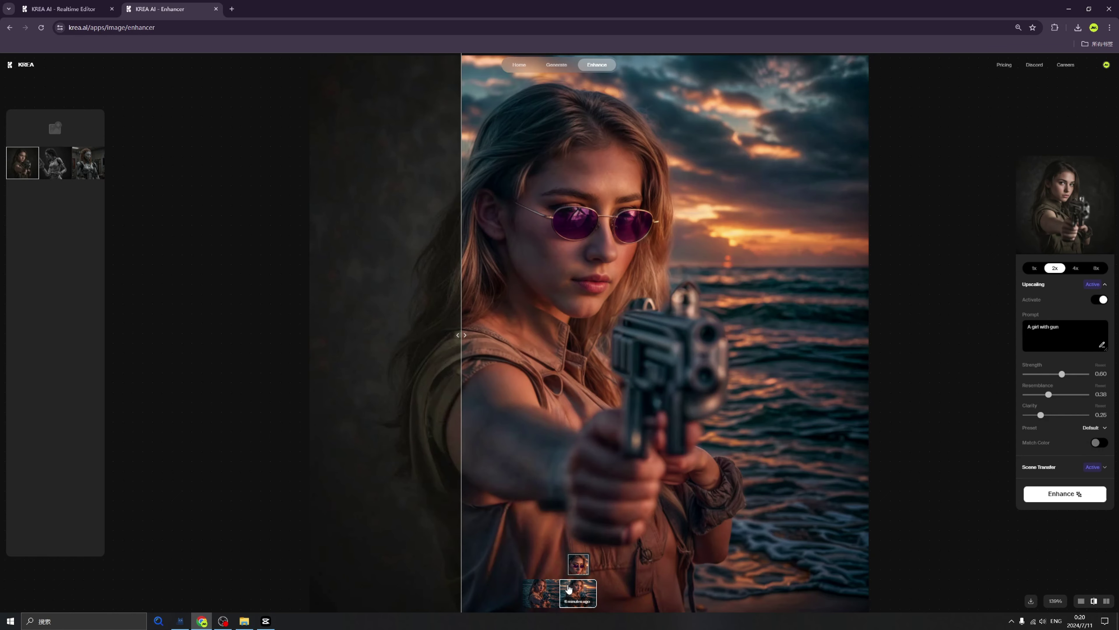
pyautogui.click(577, 566)
pyautogui.moveTo(581, 566)
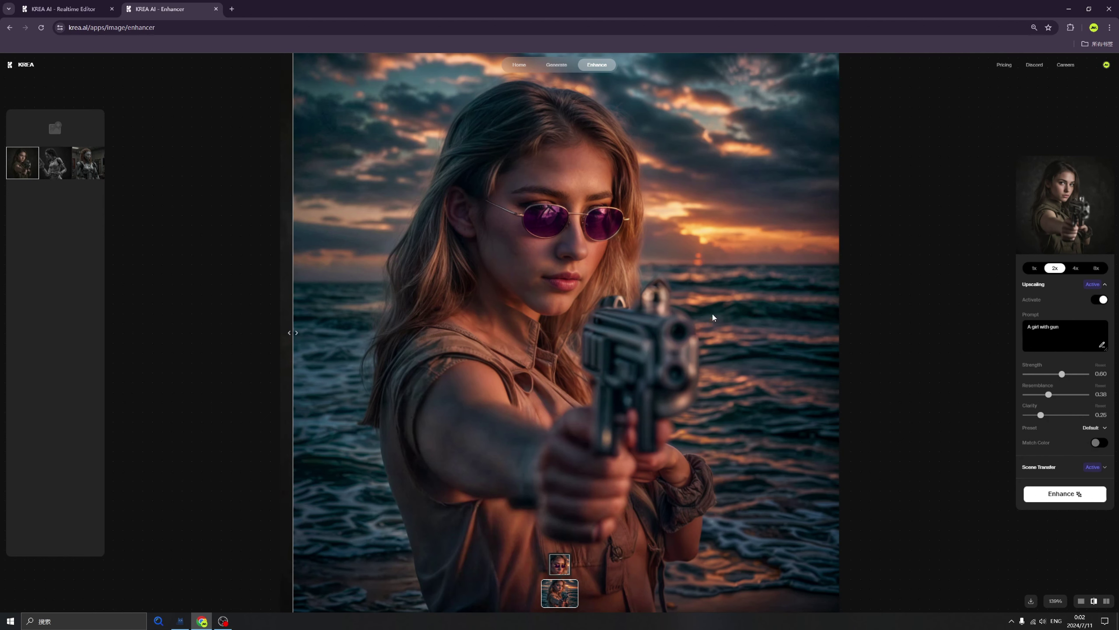
# Download the sunglasses portrait as realtime-enhance-enhanced.png, then compare it against the original.
pyautogui.rightClick(695, 286)
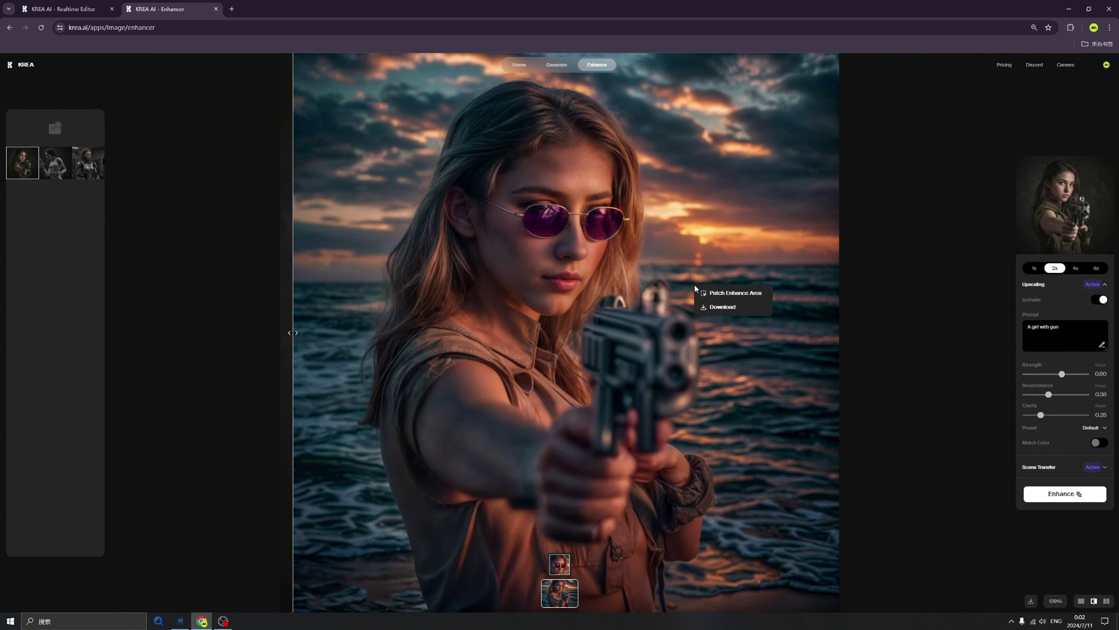
pyautogui.click(723, 308)
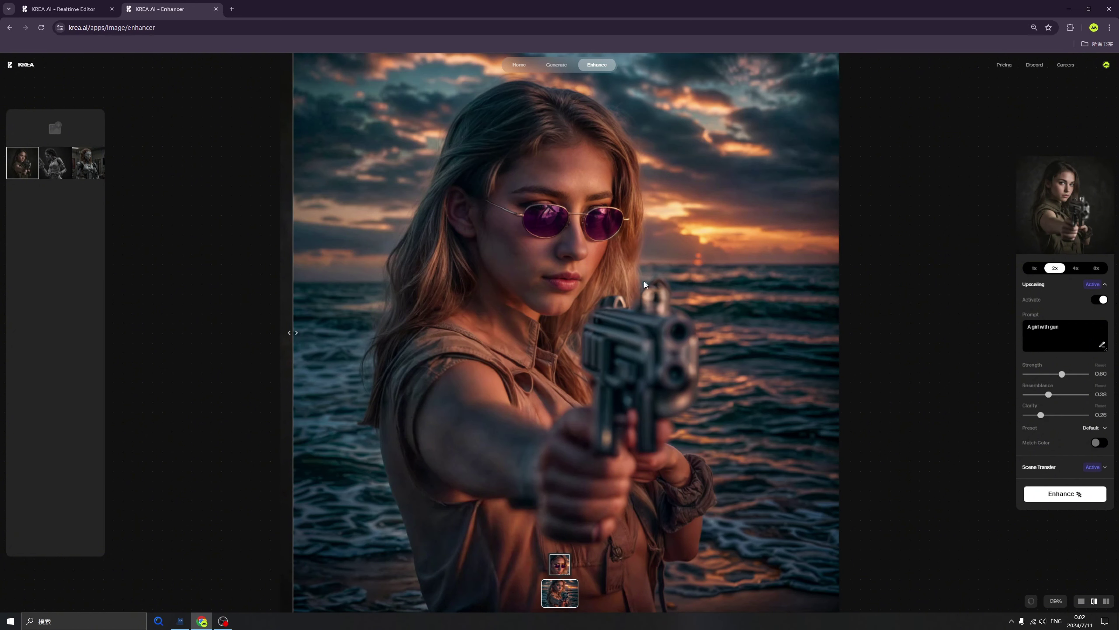
pyautogui.click(859, 331)
pyautogui.moveTo(849, 333); pyautogui.dragTo(345, 315)
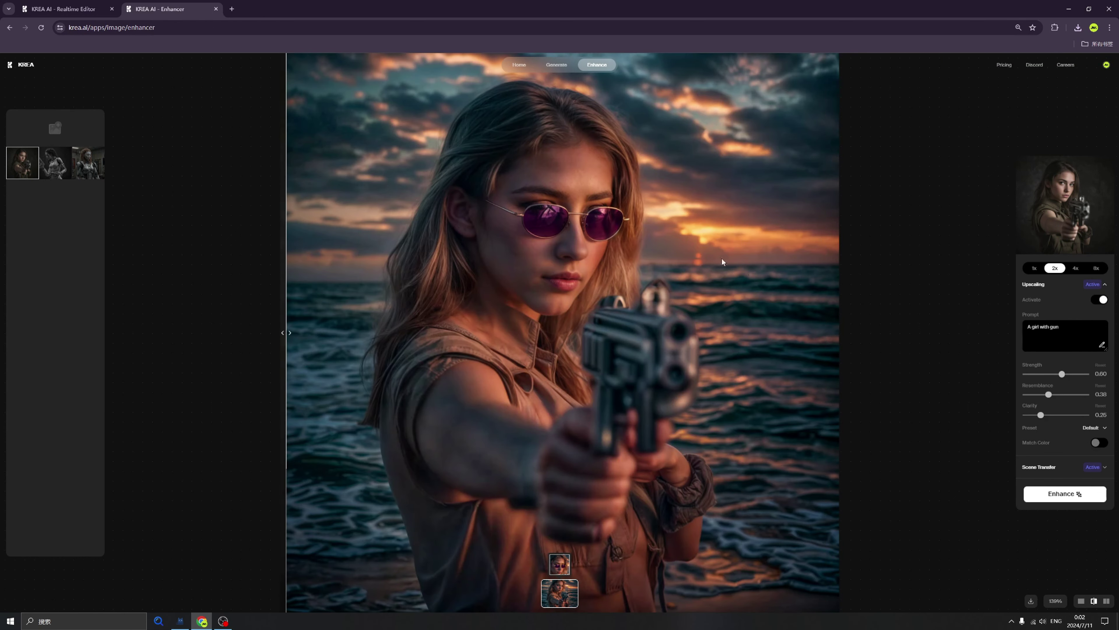